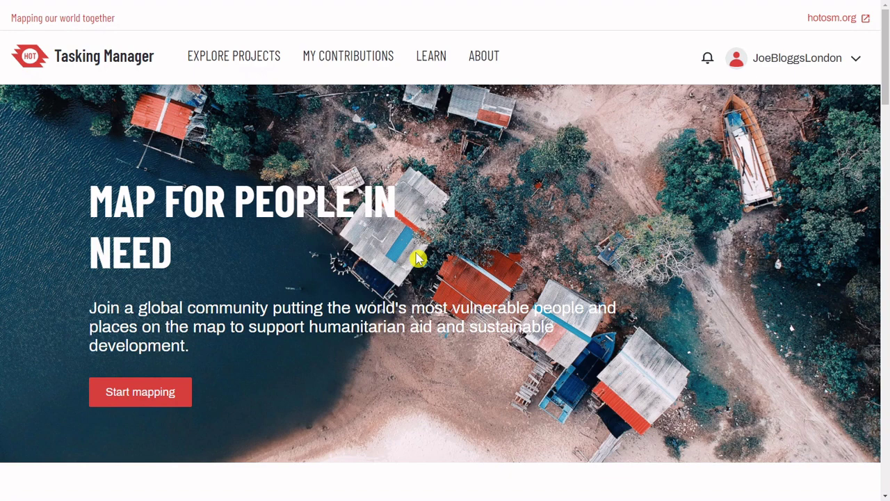
# Step: Open the Explore Projects page listing projects beside the project map
pyautogui.click(266, 63)
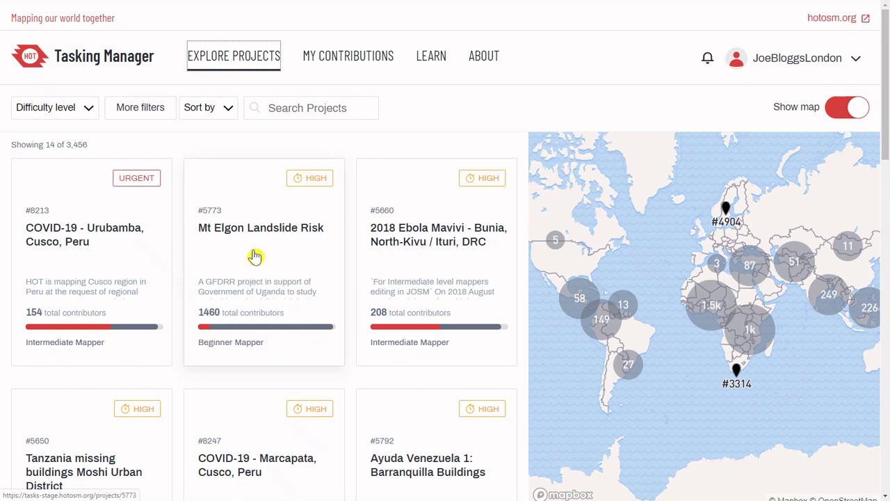
# Step: Filter projects to the Buildings mapping type, cutting the list from 3,456 to 2,500
pyautogui.click(148, 112)
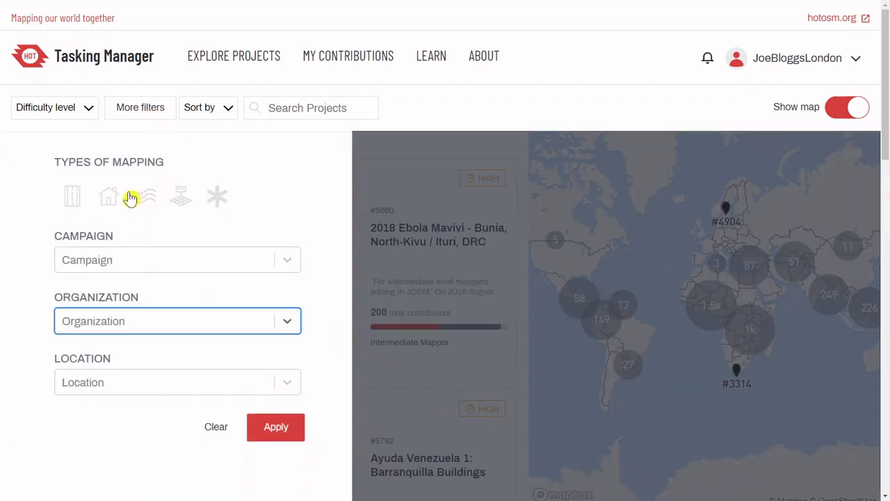
pyautogui.click(108, 198)
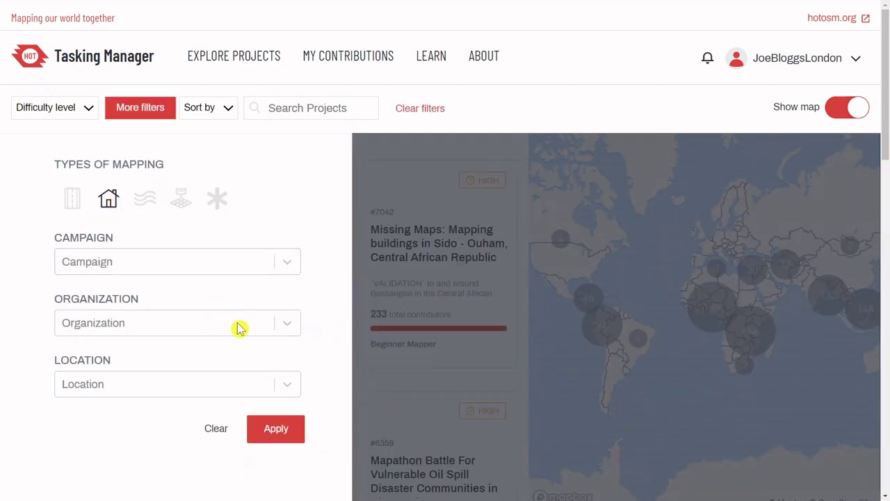
pyautogui.click(270, 428)
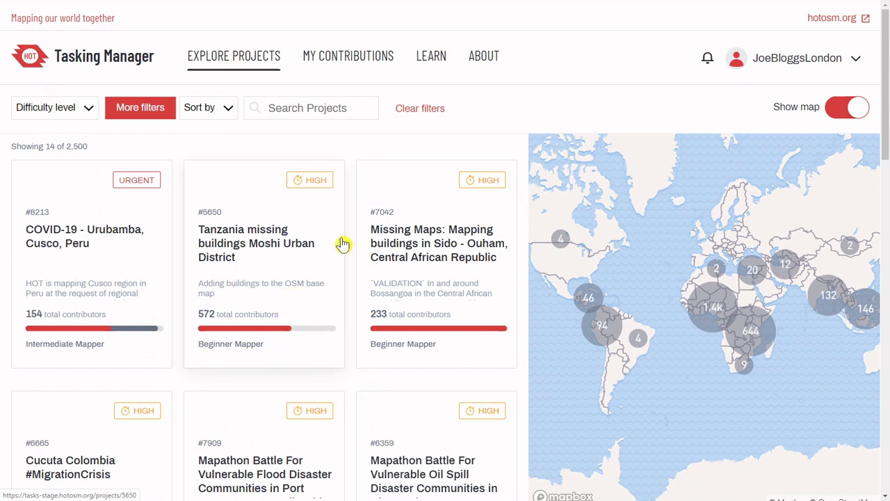
pyautogui.click(352, 112)
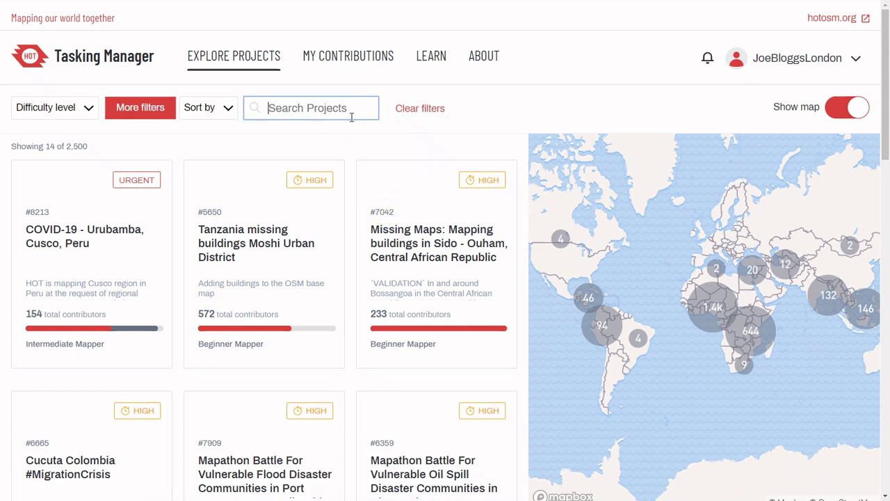
# Step: Search for 8172 and open the Chitrangi Buildings, Singrauli - Madhya Pradesh project
pyautogui.write('8172')
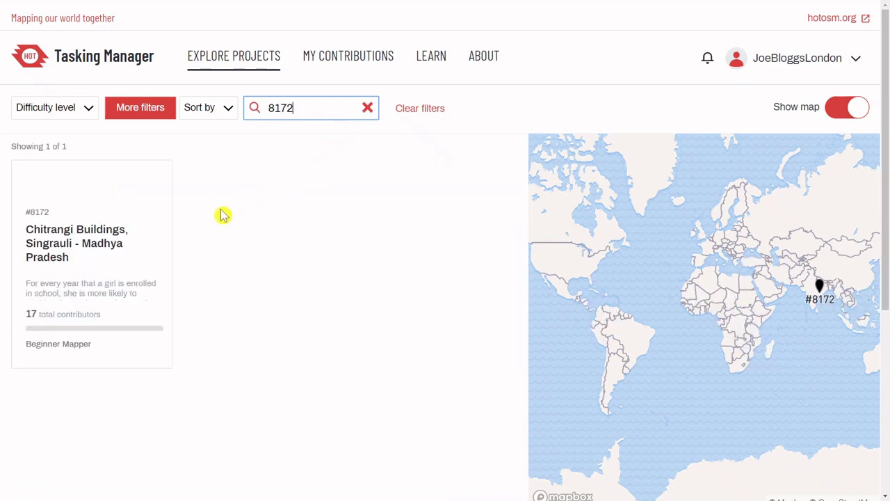
pyautogui.click(123, 246)
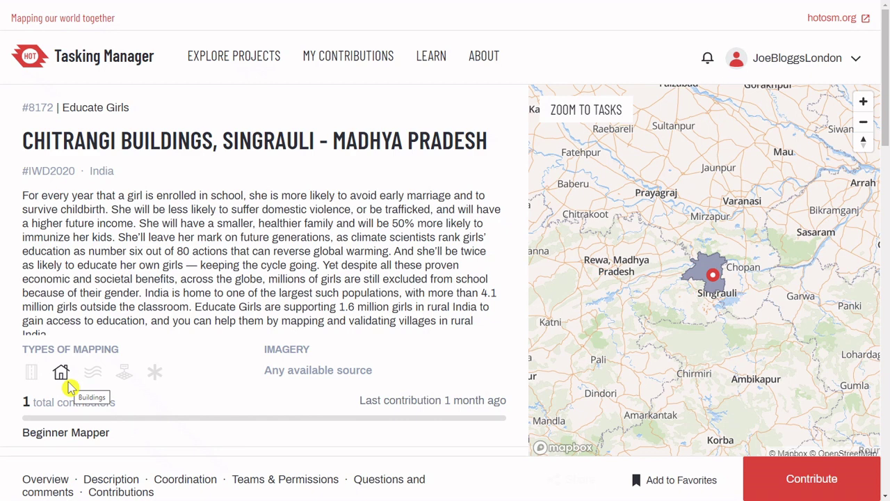
# Step: Open the project's Contribute page and scroll its instructions to the Imagery notes
pyautogui.click(796, 480)
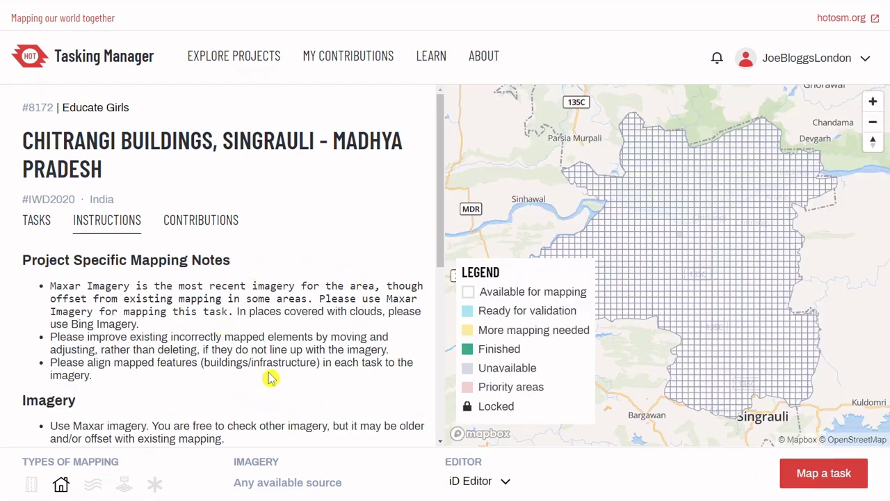
pyautogui.moveTo(439, 236)
pyautogui.mouseDown()
pyautogui.moveTo(445, 333)
pyautogui.moveTo(438, 223)
pyautogui.mouseUp()
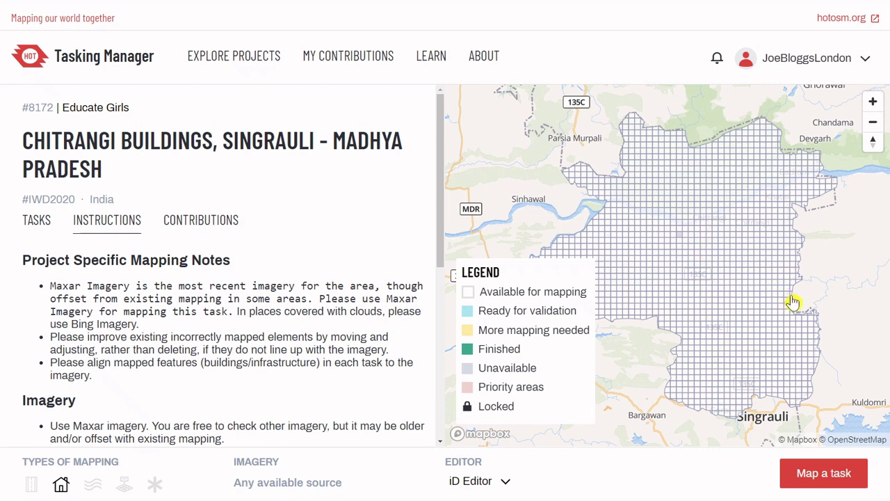
# Step: Start mapping, bringing task #382 up in the iD editor over satellite imagery
pyautogui.click(829, 482)
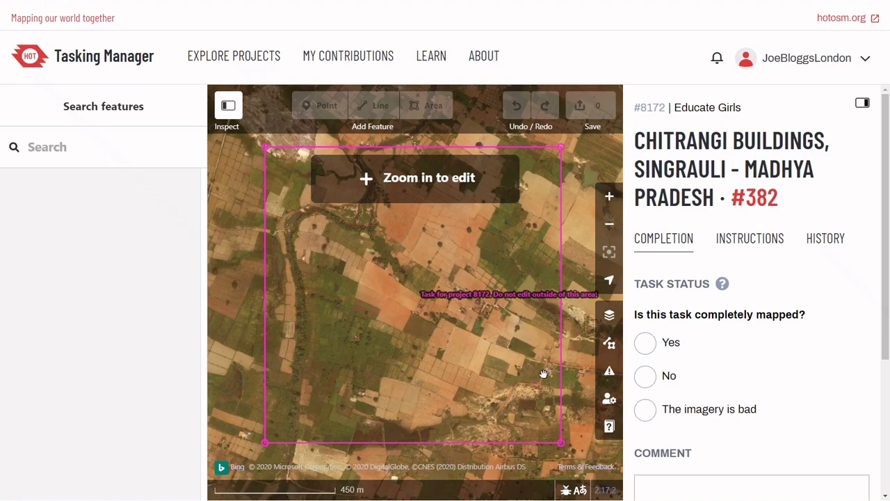
# Step: Zoom to about 25 m scale over the farm buildings and switch to Area drawing
pyautogui.scroll(2, 540, 370)
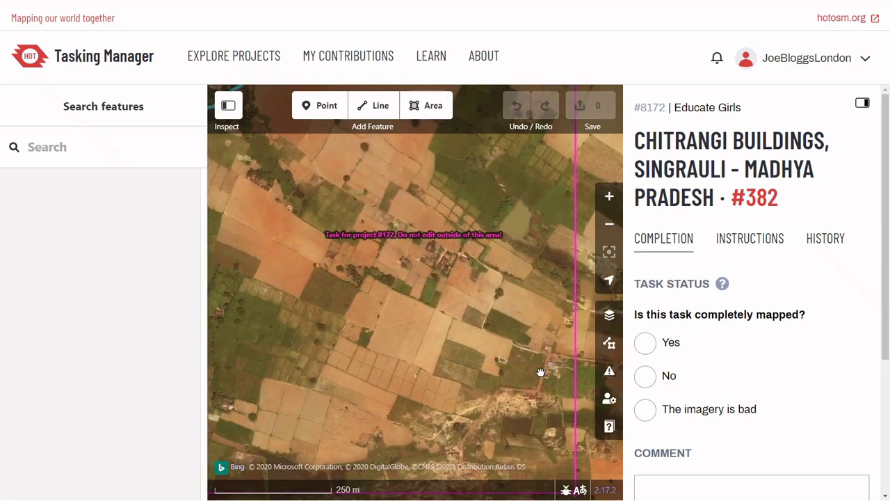
pyautogui.scroll(2, 540, 372)
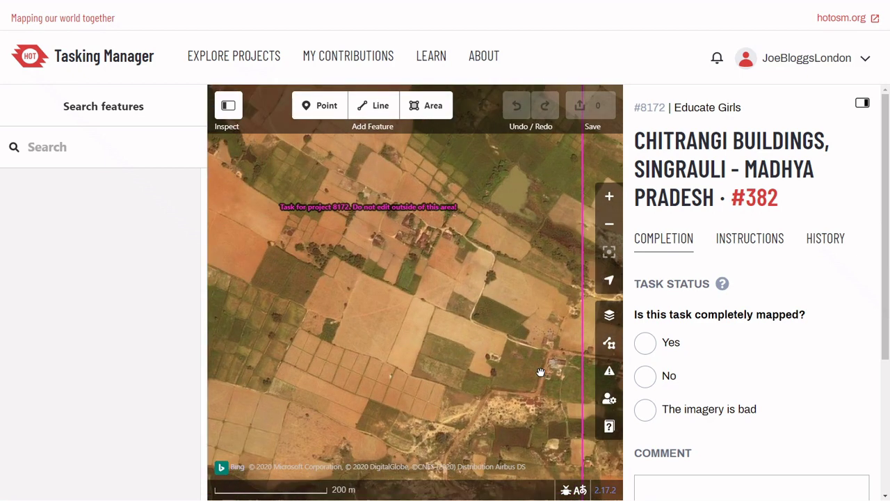
pyautogui.scroll(2, 542, 351)
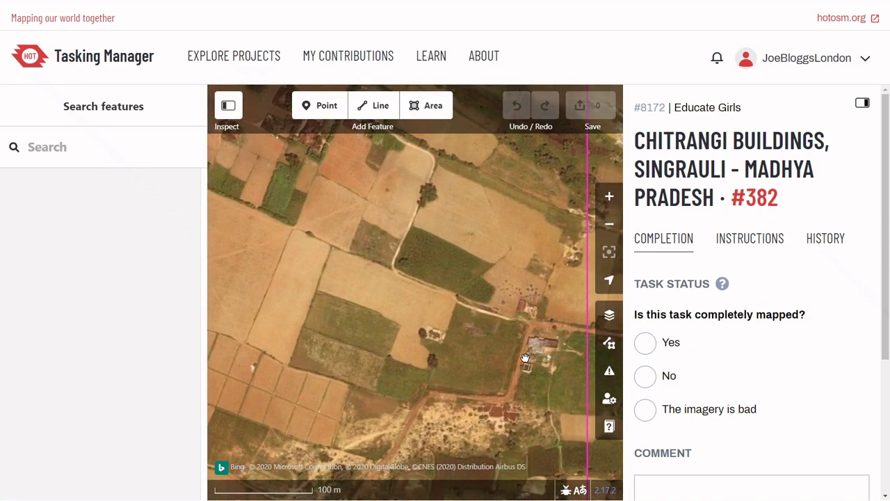
pyautogui.scroll(1, 516, 359)
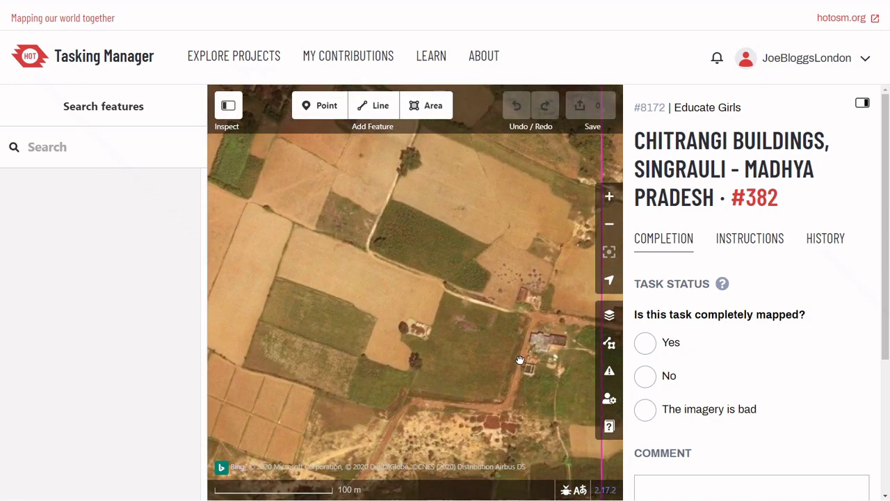
pyautogui.scroll(3, 522, 361)
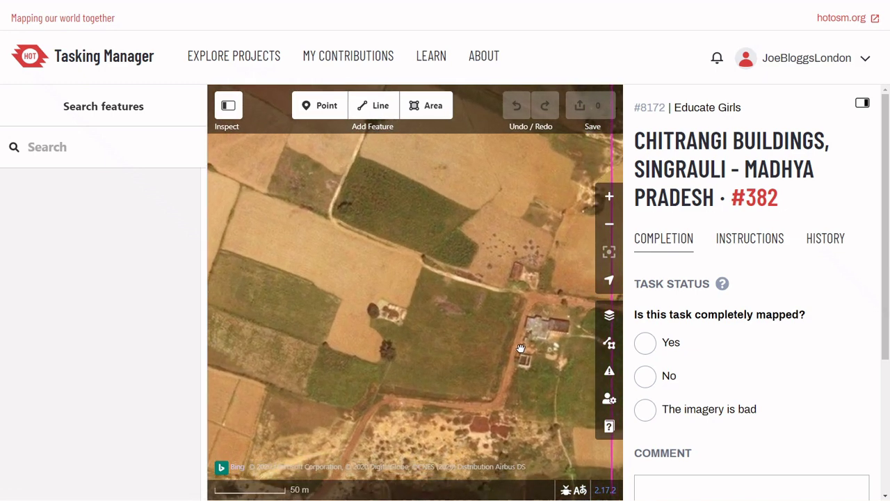
pyautogui.scroll(2, 519, 345)
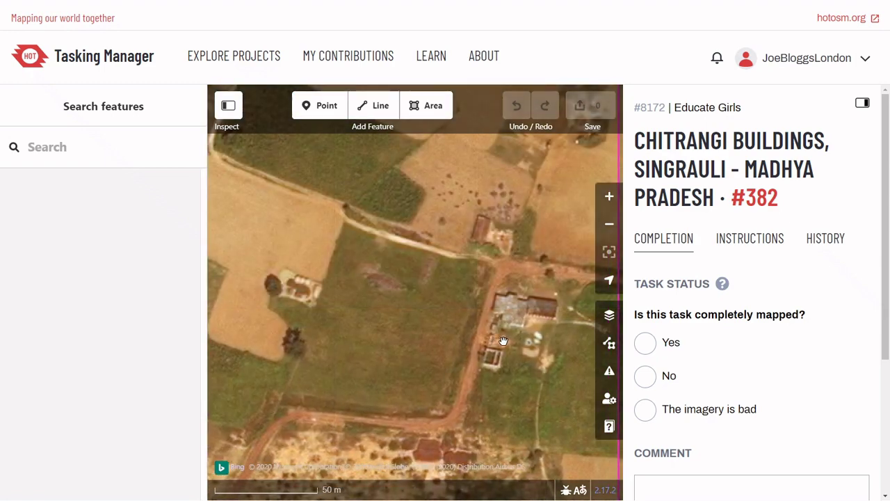
pyautogui.scroll(2, 505, 338)
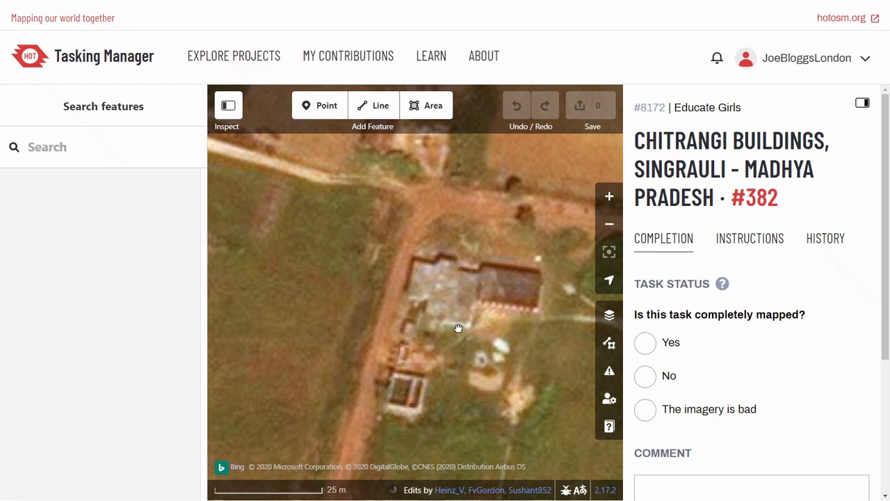
pyautogui.click(425, 122)
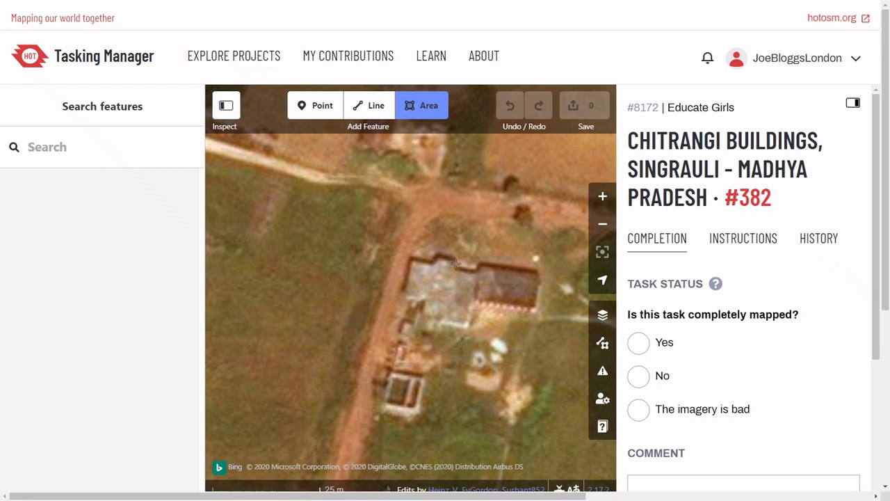
# Step: Trace the pale-roofed L-shaped building as a closed nine-corner area
pyautogui.click(411, 259)
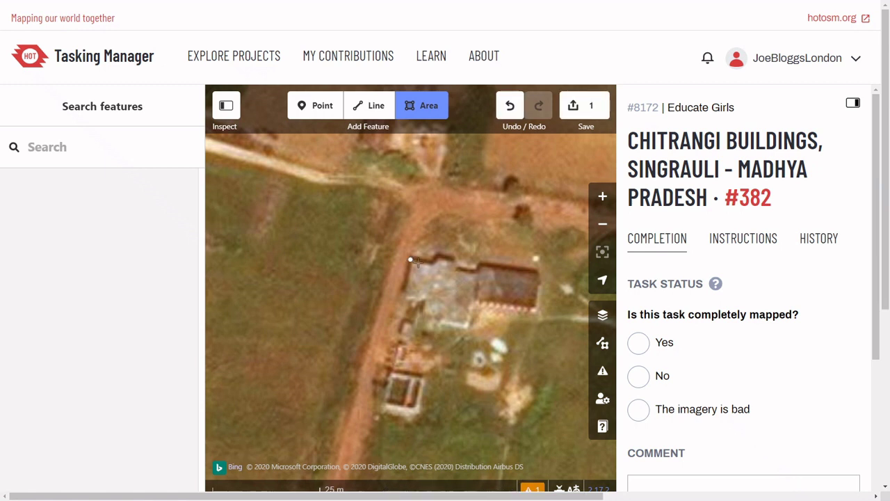
pyautogui.click(437, 255)
pyautogui.click(458, 258)
pyautogui.click(458, 267)
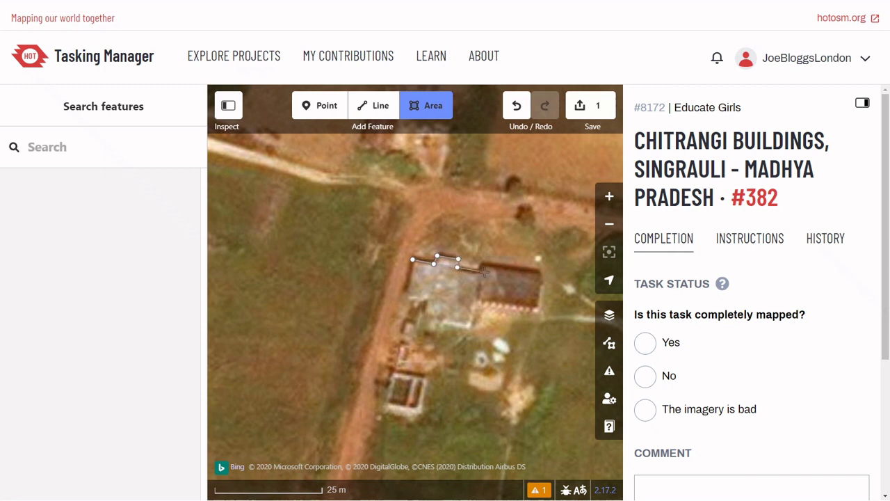
pyautogui.click(479, 270)
pyautogui.click(469, 327)
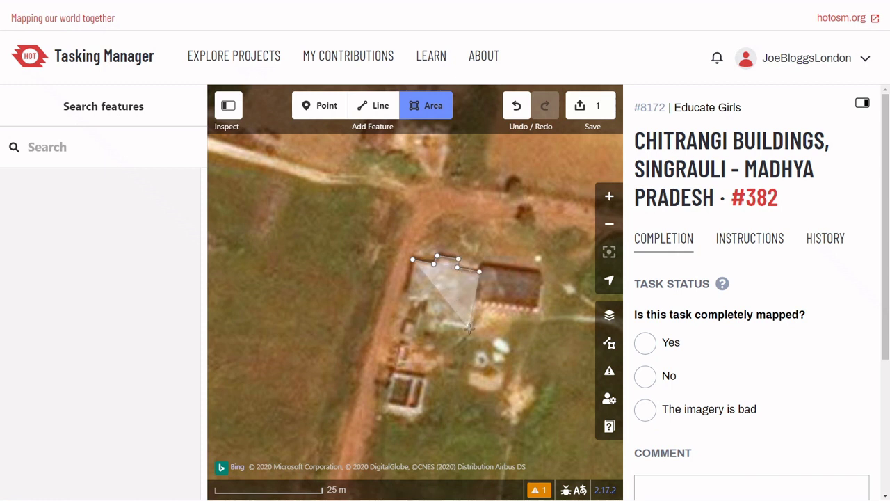
pyautogui.click(422, 320)
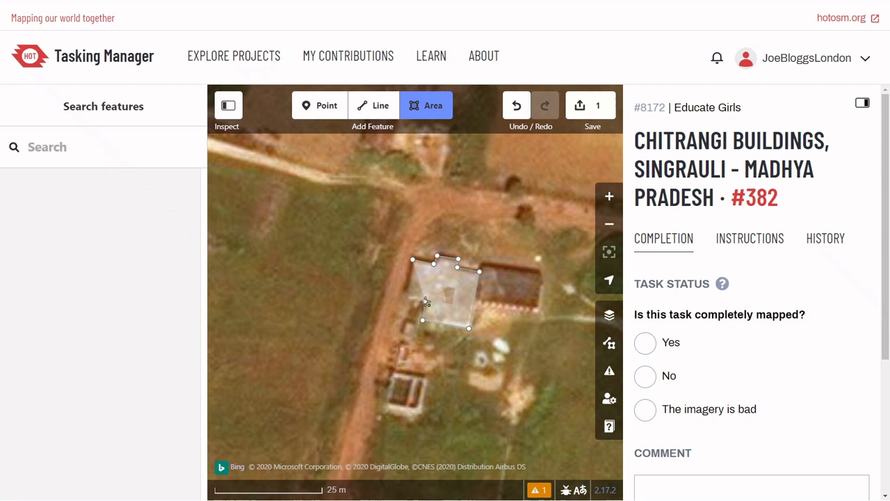
pyautogui.click(425, 301)
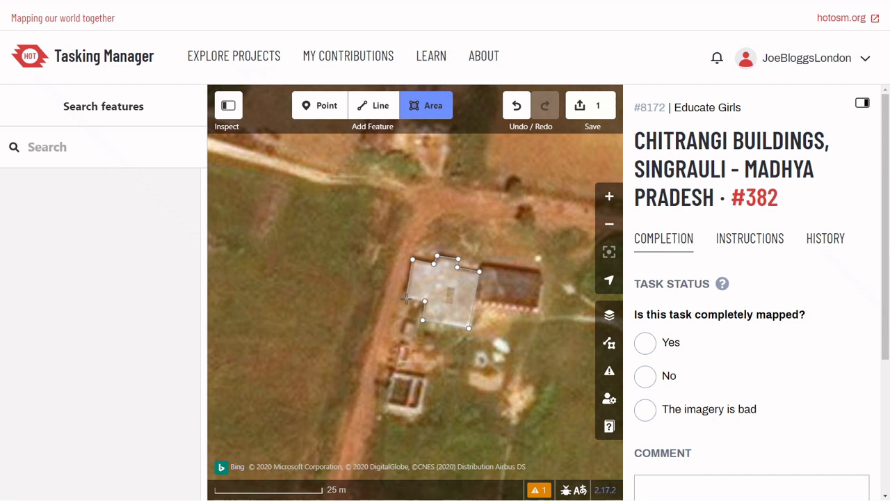
pyautogui.doubleClick(405, 299)
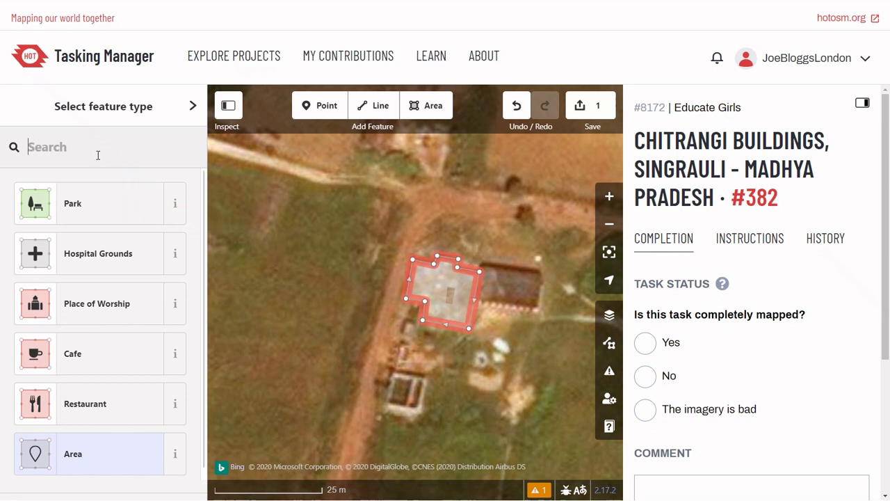
# Step: Tag the traced outline as a Building and square its corners
pyautogui.write('build')
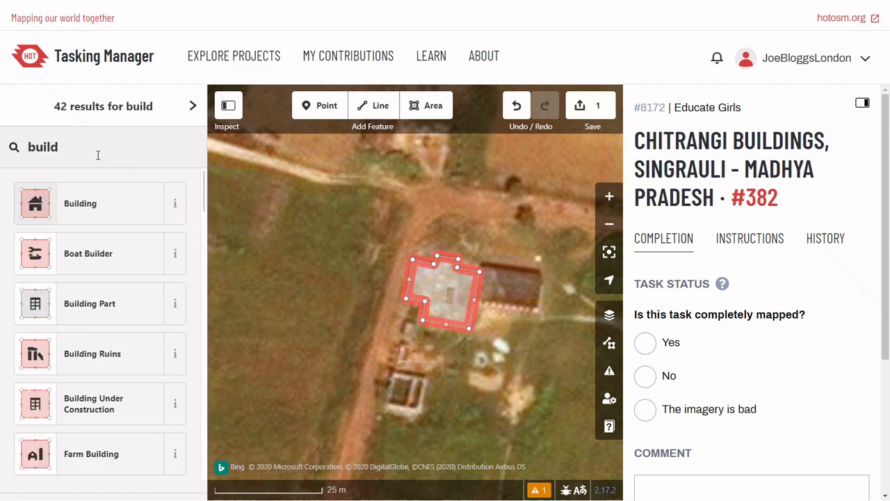
pyautogui.click(99, 202)
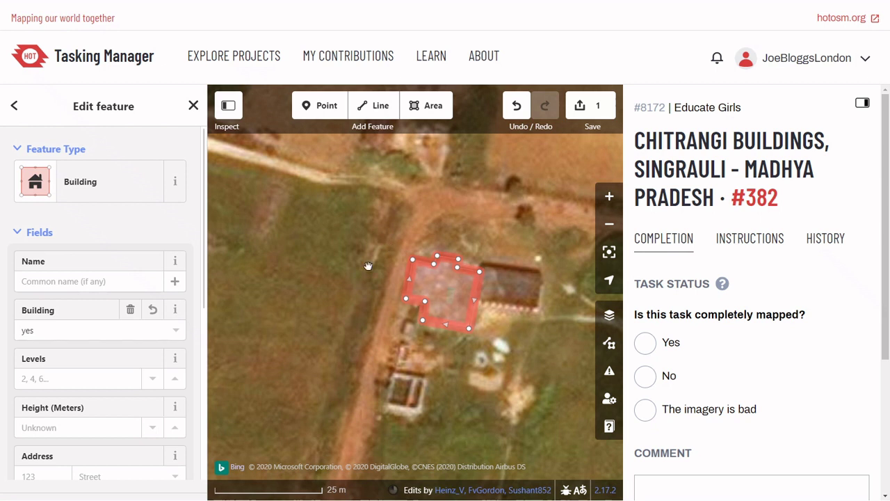
pyautogui.rightClick(467, 294)
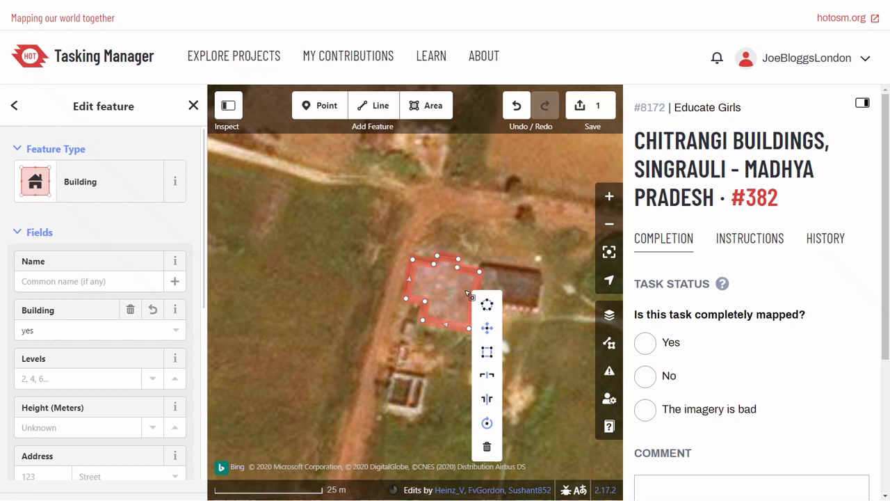
pyautogui.click(485, 350)
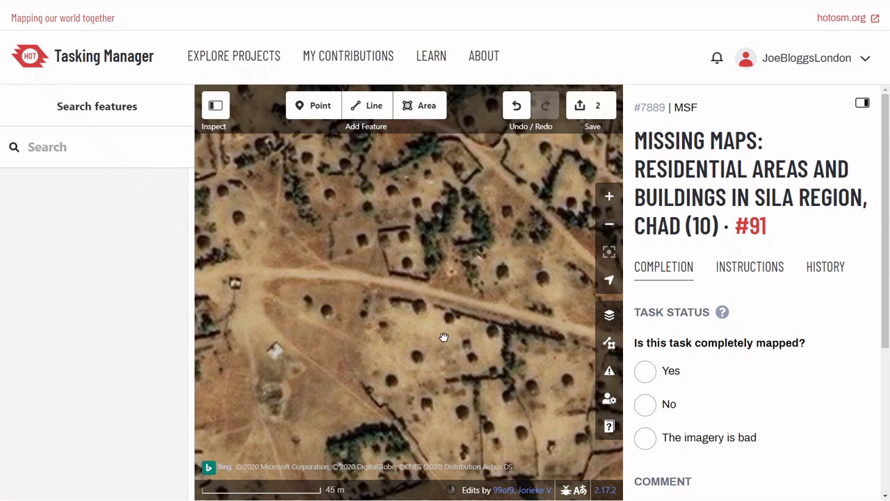
# Step: Zoom in on the round hut and outline it as a three-point area
pyautogui.scroll(2, 445, 341)
pyautogui.scroll(2, 394, 304)
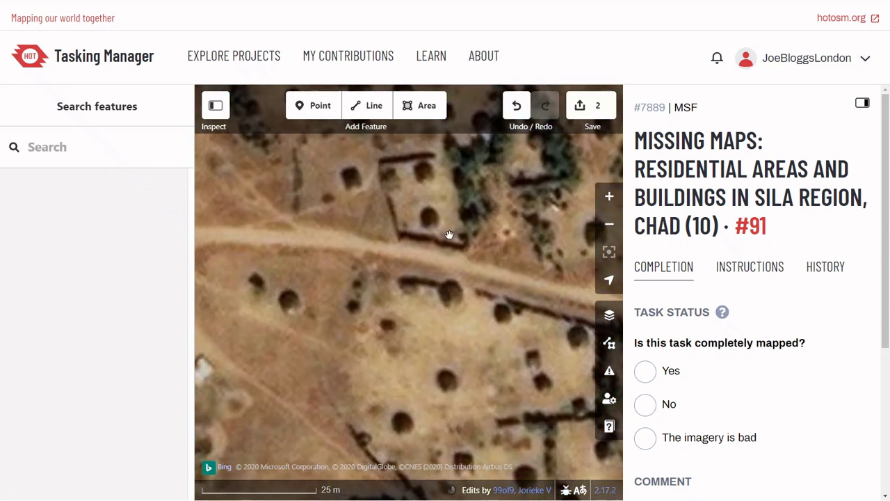
pyautogui.click(422, 111)
pyautogui.scroll(3, 452, 275)
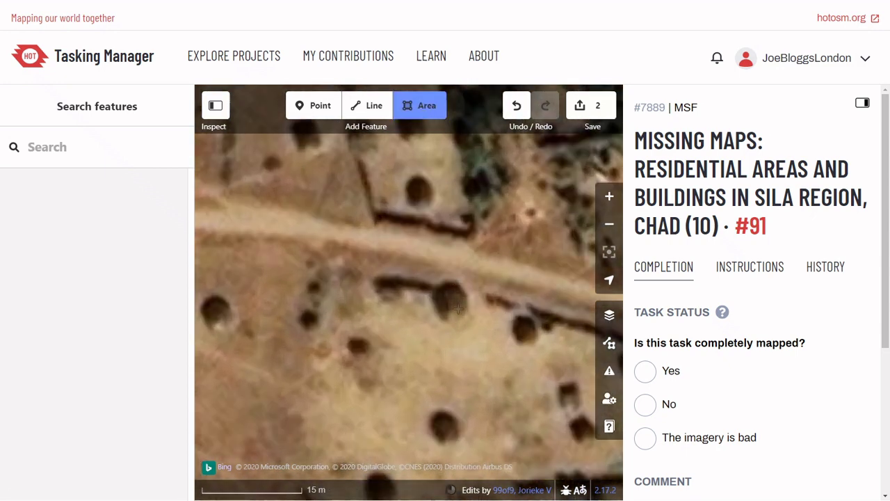
pyautogui.moveTo(467, 315); pyautogui.dragTo(456, 312)
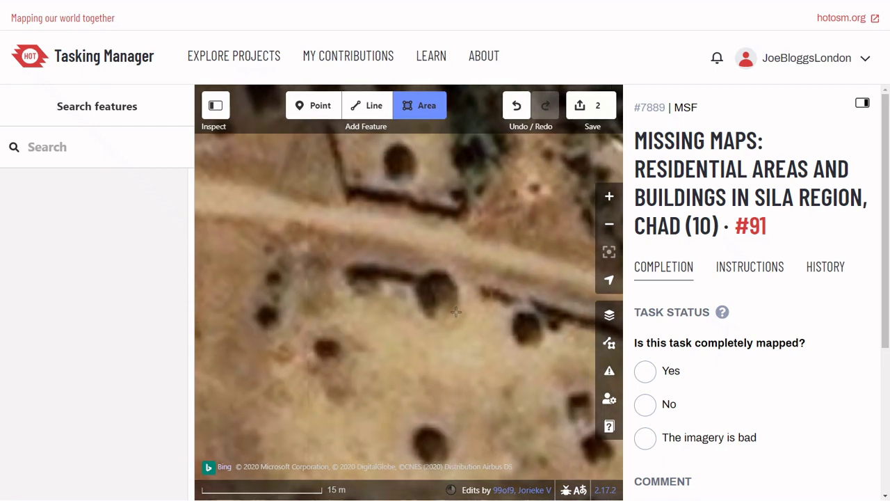
pyautogui.click(429, 278)
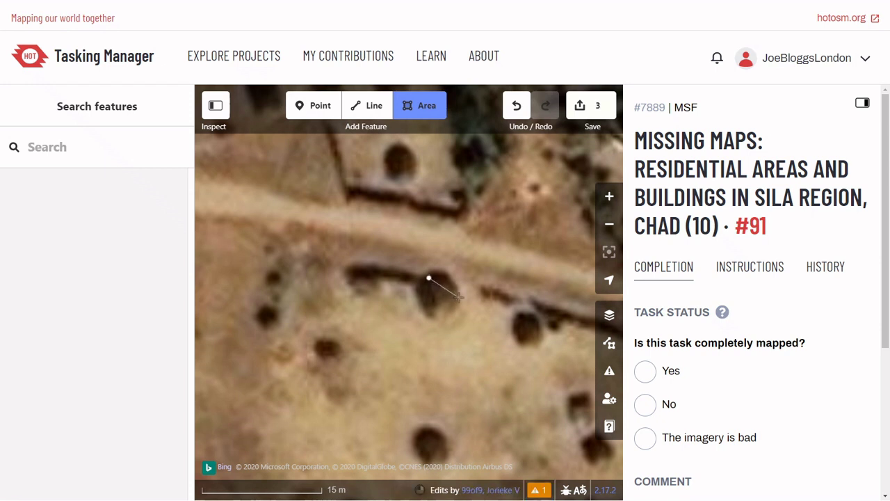
pyautogui.click(457, 298)
pyautogui.doubleClick(423, 311)
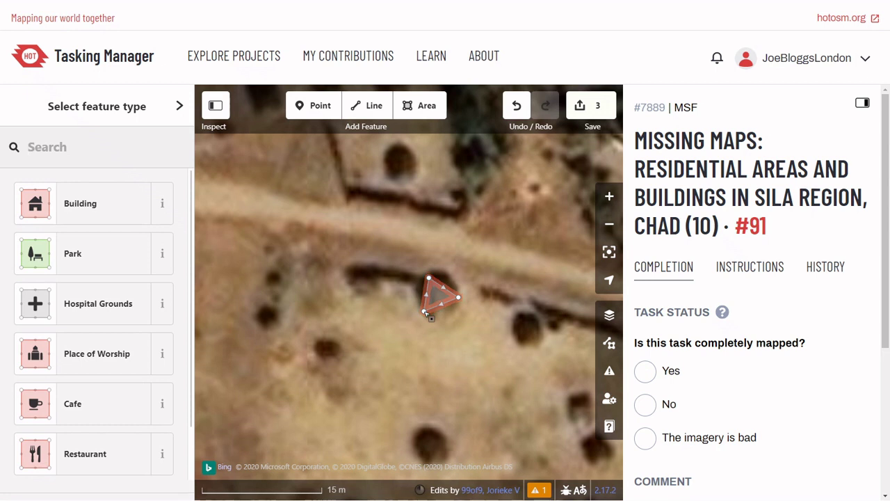
# Step: Tag the hut as a Building and circularize its outline
pyautogui.click(119, 221)
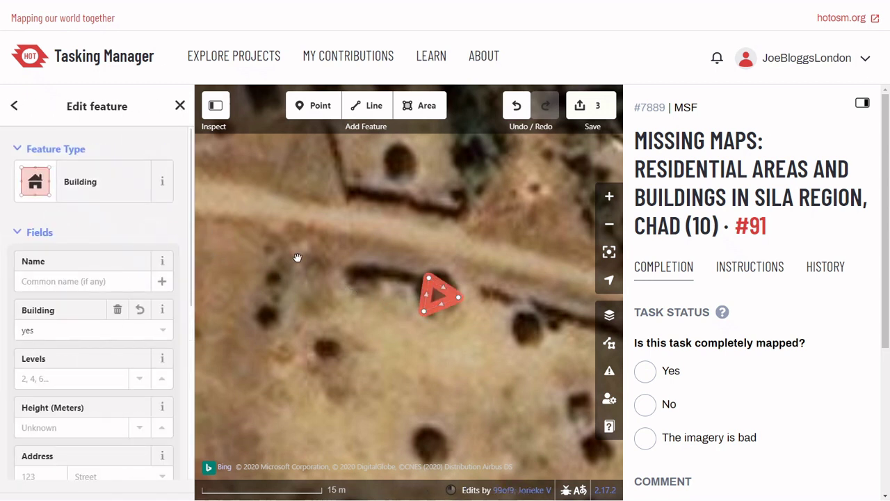
pyautogui.rightClick(435, 297)
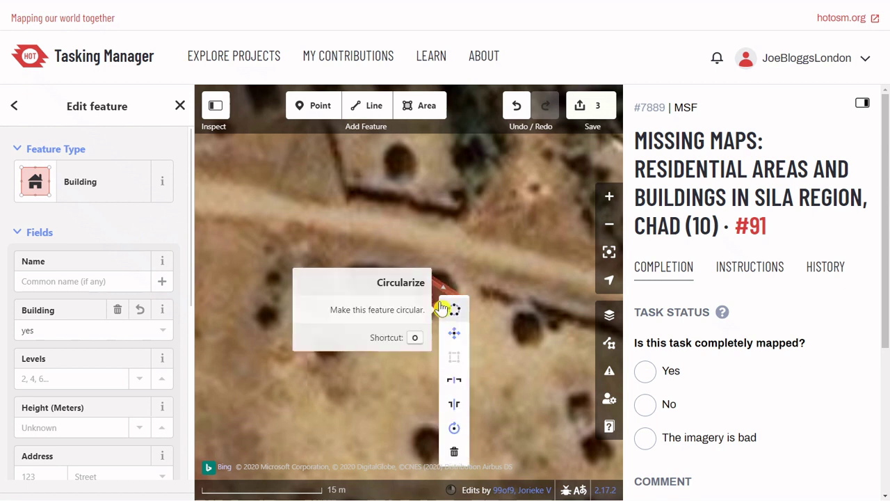
pyautogui.click(454, 310)
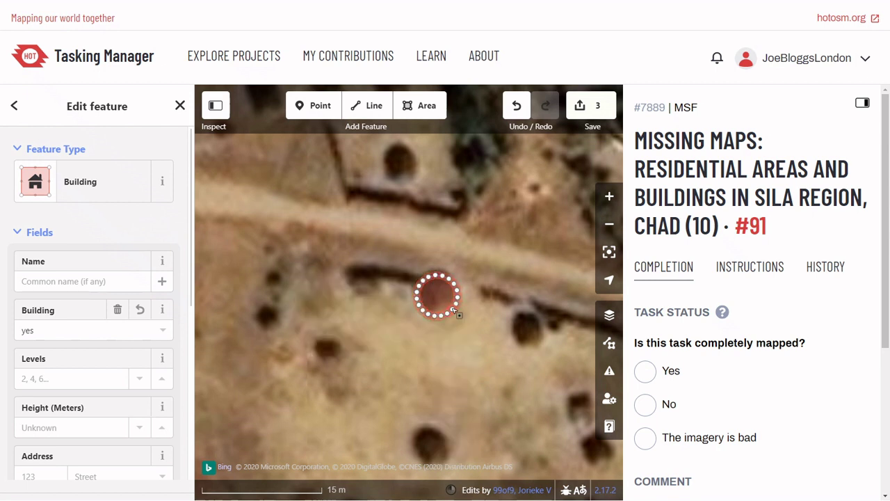
pyautogui.click(498, 321)
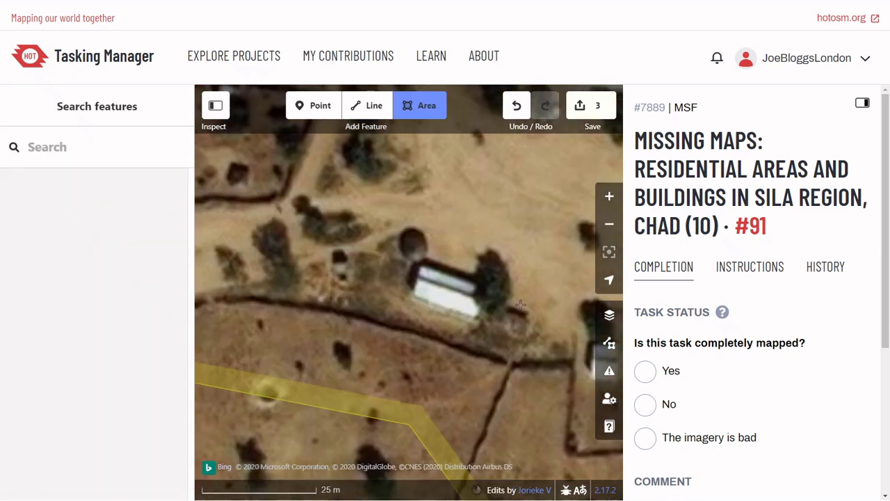
# Step: Outline the long white-roofed building with four corners
pyautogui.scroll(2, 490, 312)
pyautogui.scroll(2, 413, 303)
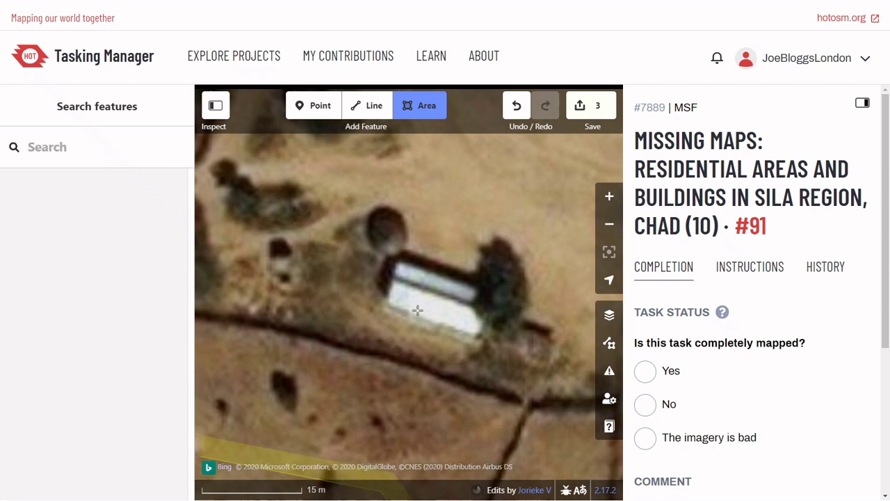
pyautogui.click(398, 262)
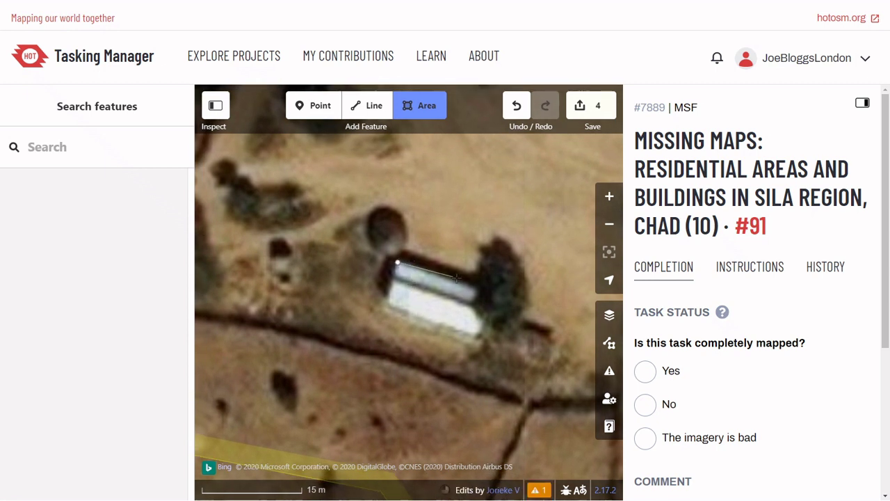
pyautogui.click(499, 293)
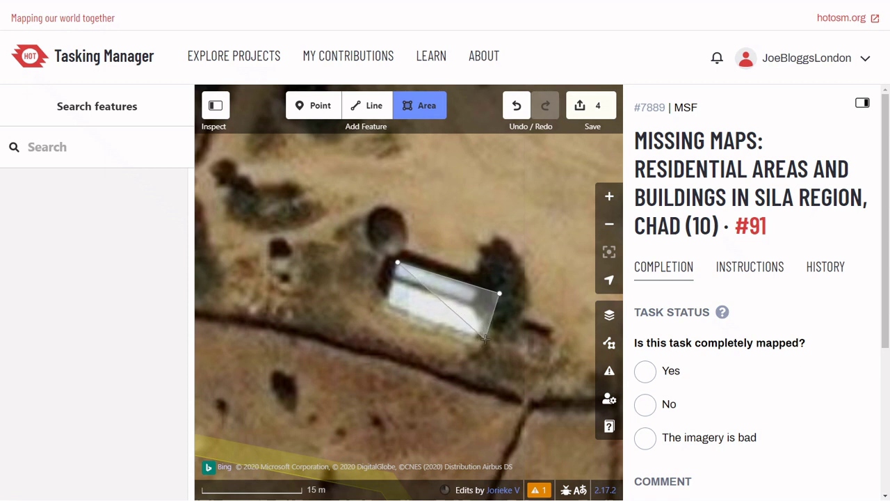
pyautogui.click(484, 340)
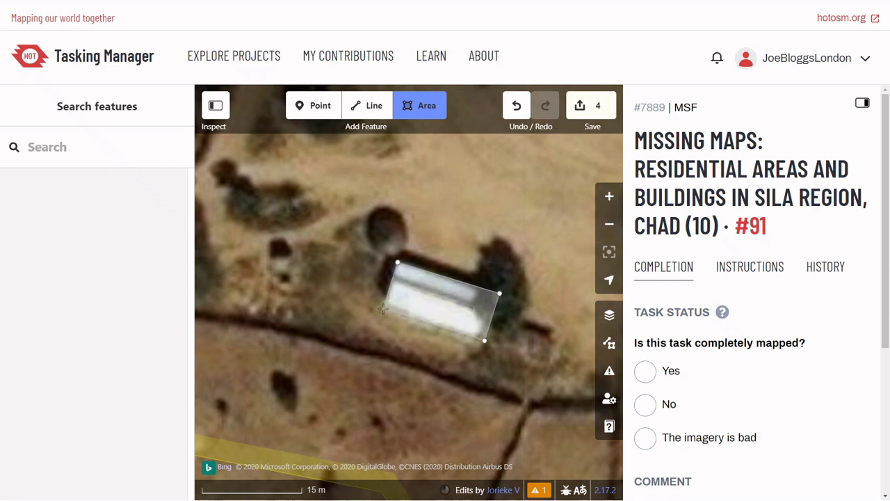
pyautogui.doubleClick(381, 309)
# Step: Tag the outline as a Building and square its corners
pyautogui.click(149, 220)
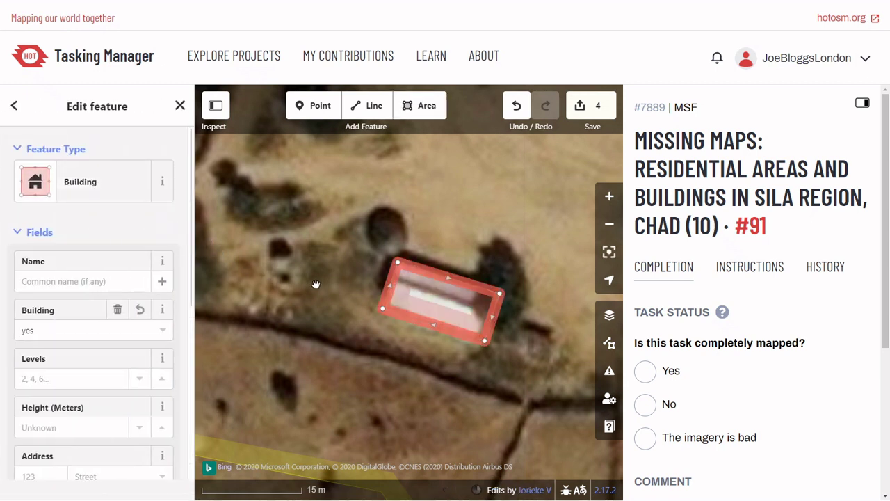
pyautogui.rightClick(442, 315)
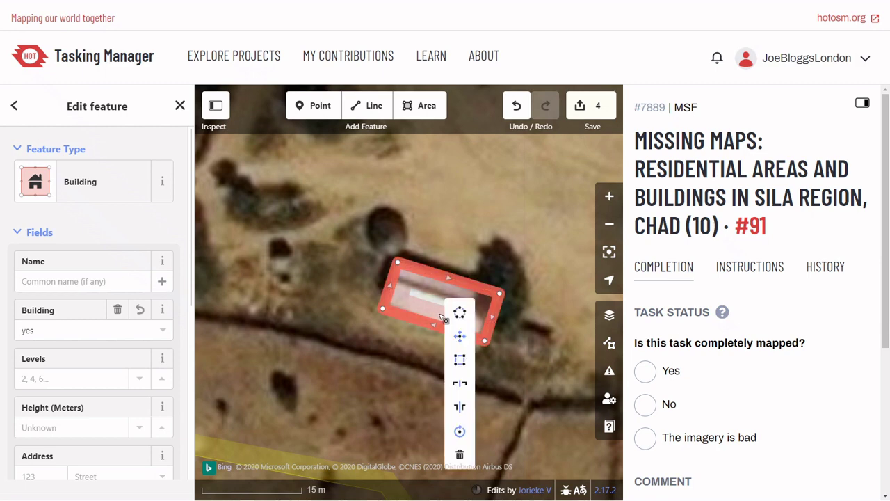
pyautogui.click(459, 357)
pyautogui.click(459, 356)
pyautogui.scroll(-2, 508, 360)
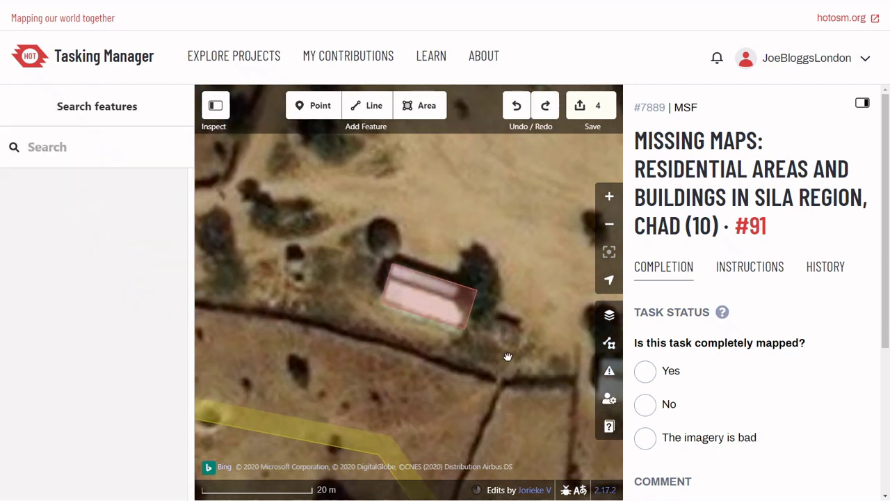
pyautogui.moveTo(485, 339); pyautogui.dragTo(312, 283)
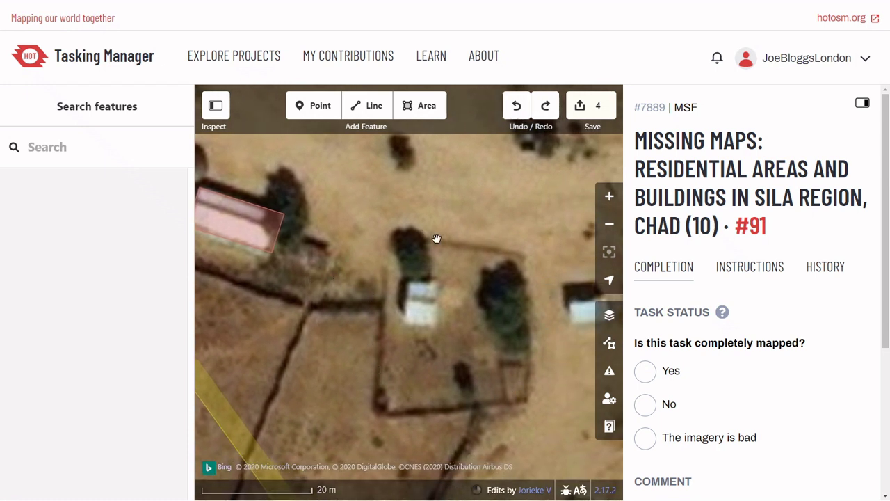
# Step: Trace the four corners of the small white-roofed building in the enclosure and tag it Building
pyautogui.click(413, 108)
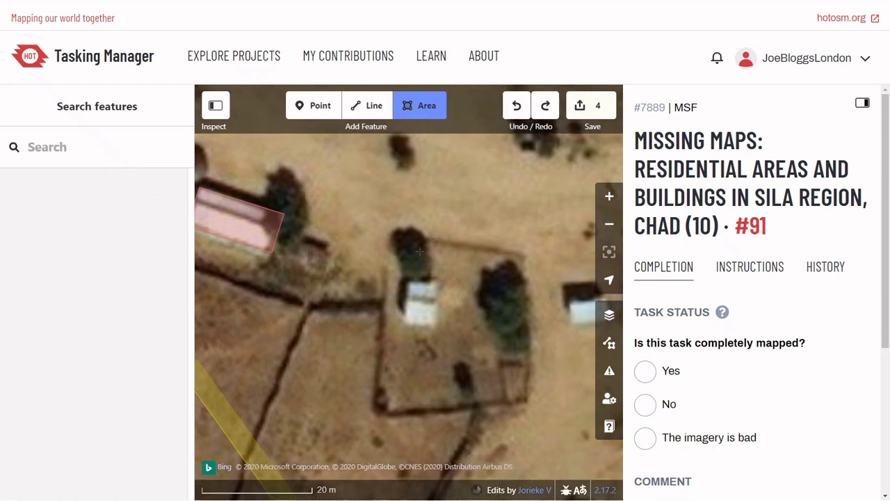
pyautogui.click(408, 281)
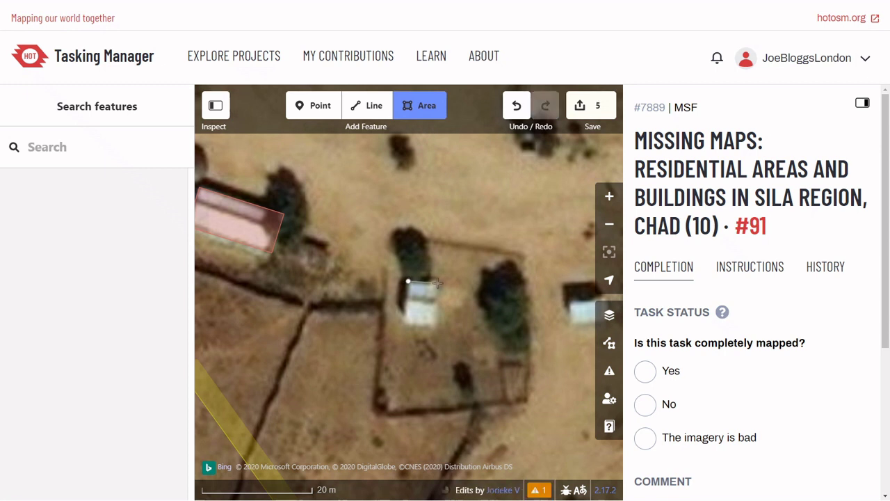
pyautogui.click(438, 282)
pyautogui.click(433, 326)
pyautogui.click(402, 322)
pyautogui.click(402, 322)
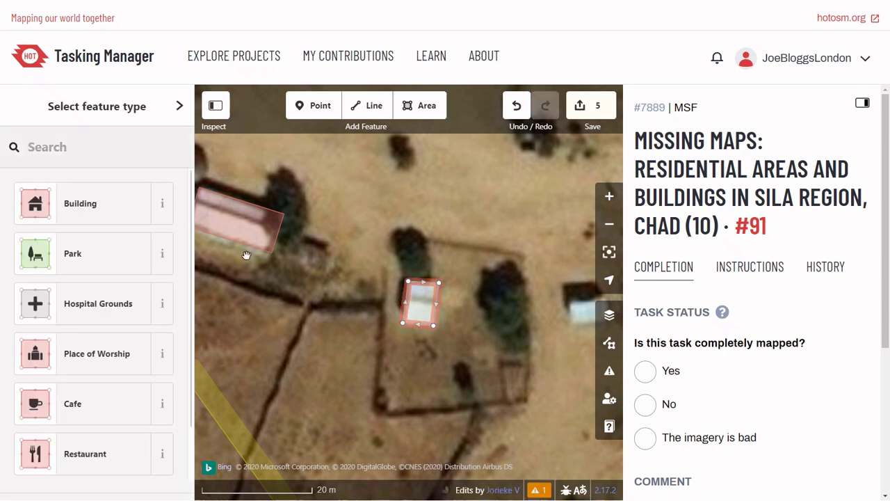
pyautogui.click(126, 223)
# Step: Move the new building outline slightly to align it with the roof
pyautogui.rightClick(433, 318)
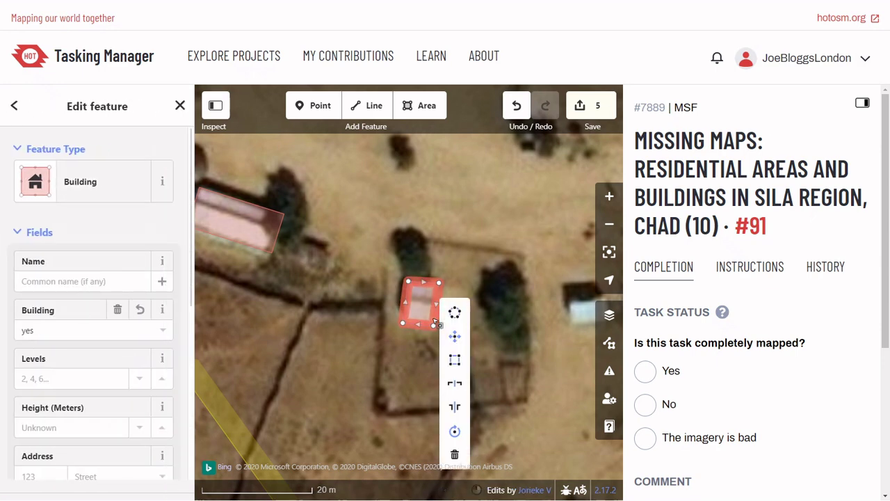
pyautogui.click(453, 348)
pyautogui.click(459, 349)
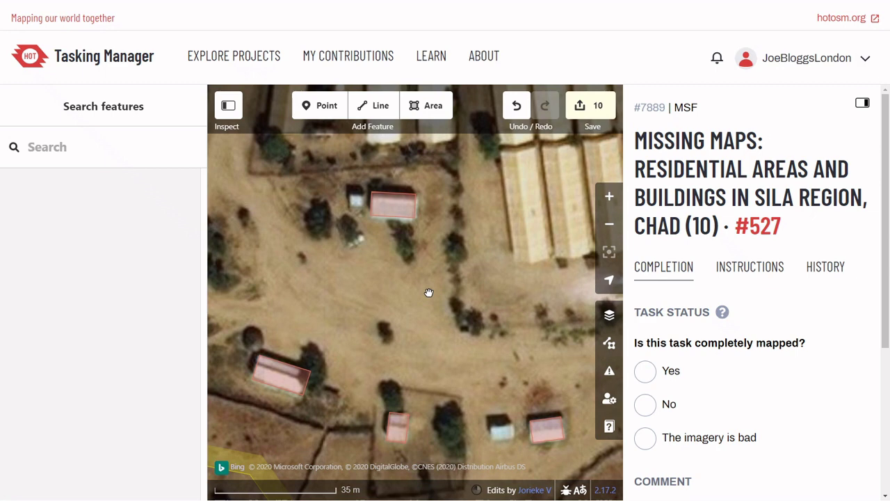
# Step: Open the Save (10) upload form and check the #covid19 changeset comment text
pyautogui.click(586, 109)
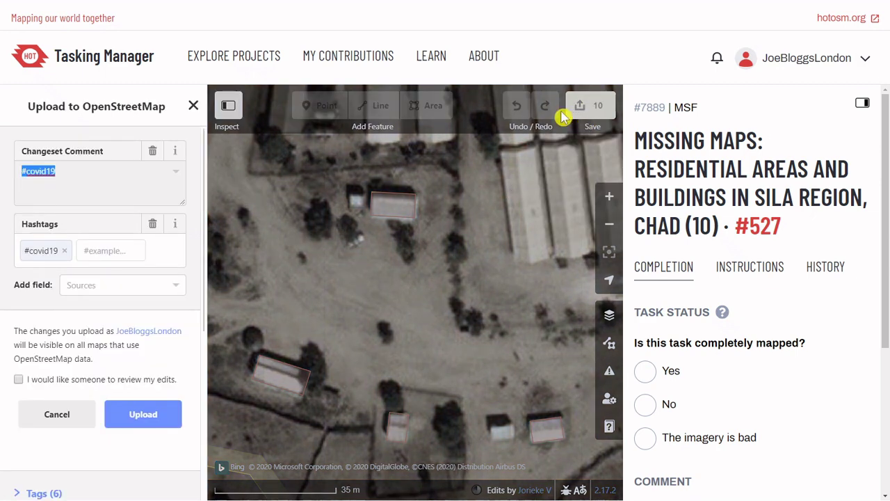
pyautogui.click(91, 174)
pyautogui.moveTo(55, 172); pyautogui.dragTo(16, 178)
pyautogui.click(62, 175)
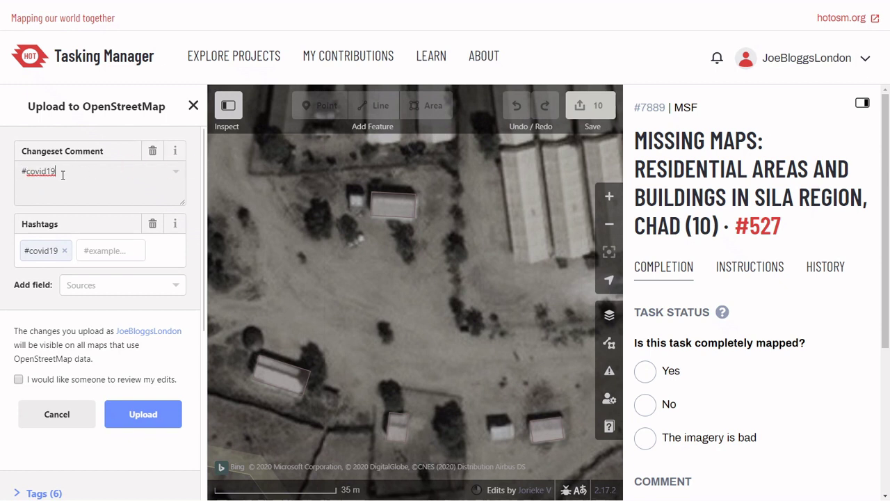